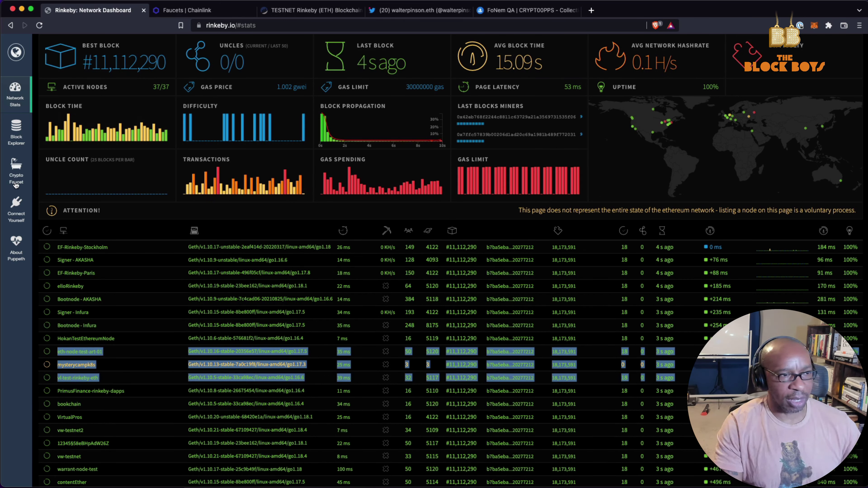
Step: Open the Crypto Faucet page from the Rinkeby dashboard's left sidebar
{"action": "left_click", "coordinate": [15, 176]}
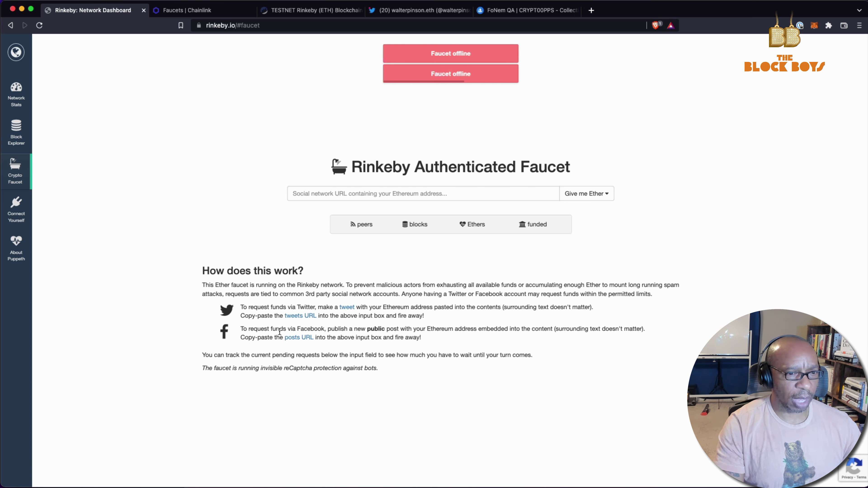
Step: Switch MetaMask to the Dev 4 account (2.4637 ETH), copy its address, and close the wallet
{"action": "left_click", "coordinate": [815, 26]}
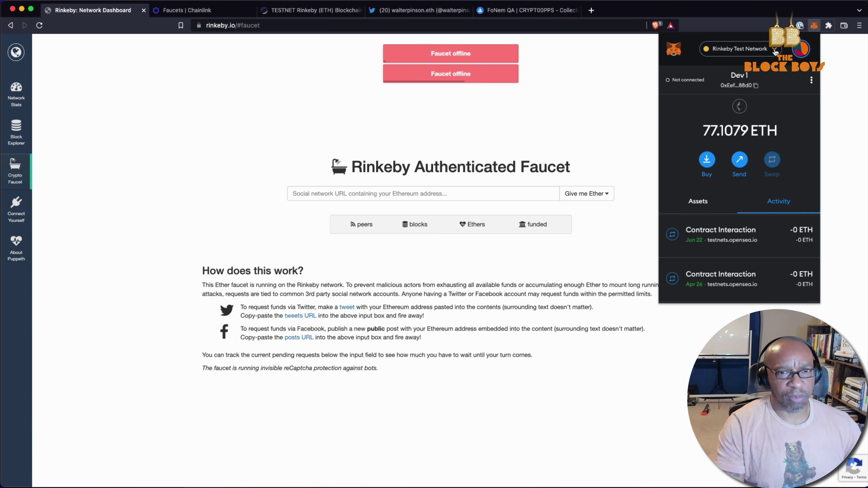
{"action": "left_click", "coordinate": [775, 50]}
{"action": "left_click", "coordinate": [776, 50]}
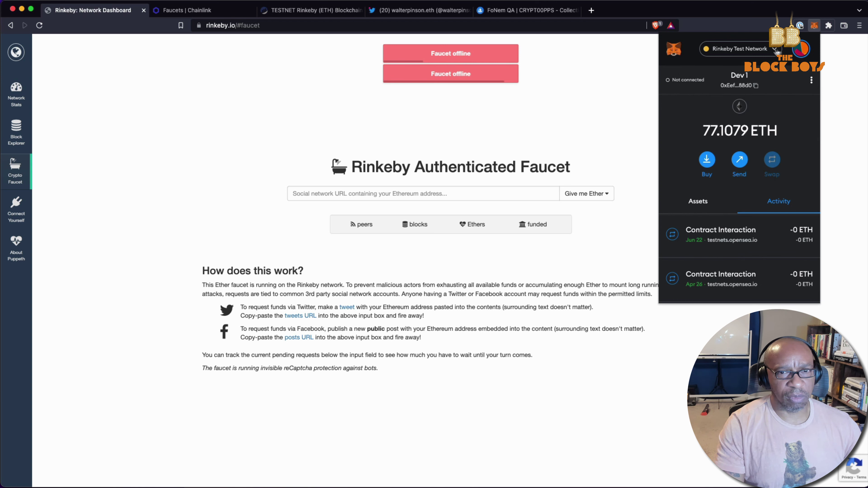
{"action": "left_click", "coordinate": [799, 52]}
{"action": "scroll", "coordinate": [720, 129], "scroll_direction": "down", "scroll_amount": 3}
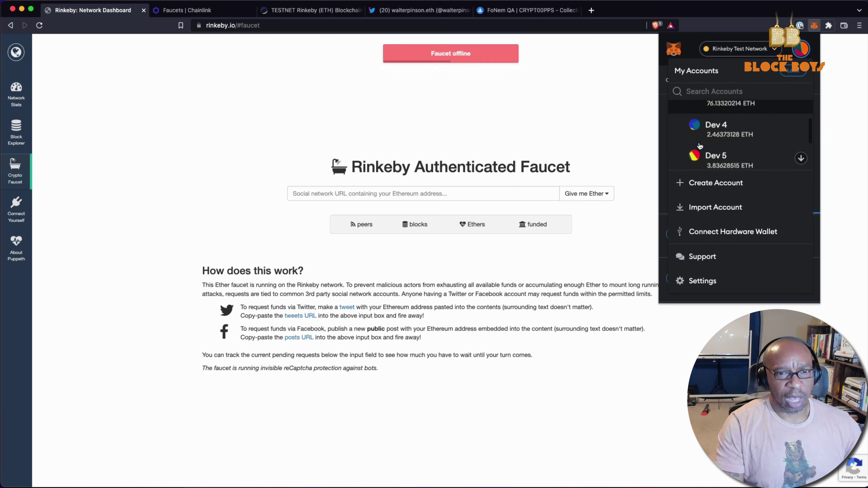
{"action": "left_click", "coordinate": [720, 129]}
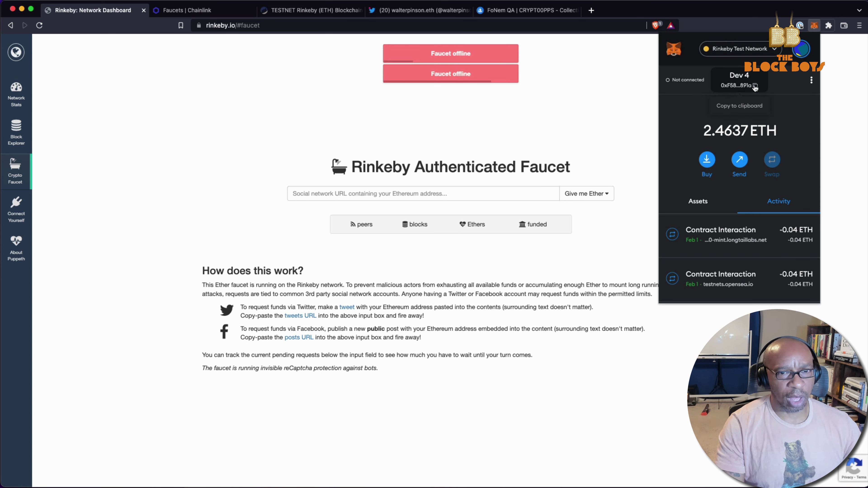
{"action": "left_click", "coordinate": [755, 86]}
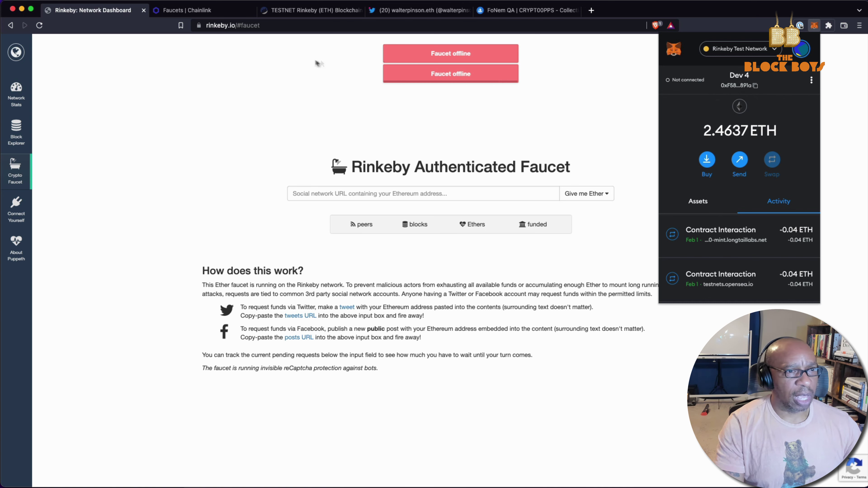
{"action": "left_click", "coordinate": [406, 12]}
Step: Tweet the copied Dev 4 wallet address, then open the posted tweet and select its URL
{"action": "left_click", "coordinate": [406, 12]}
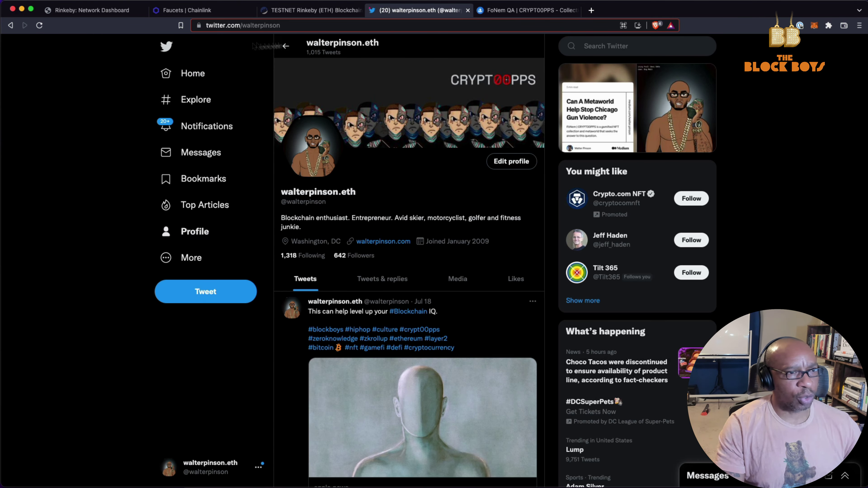
{"action": "left_click", "coordinate": [178, 76]}
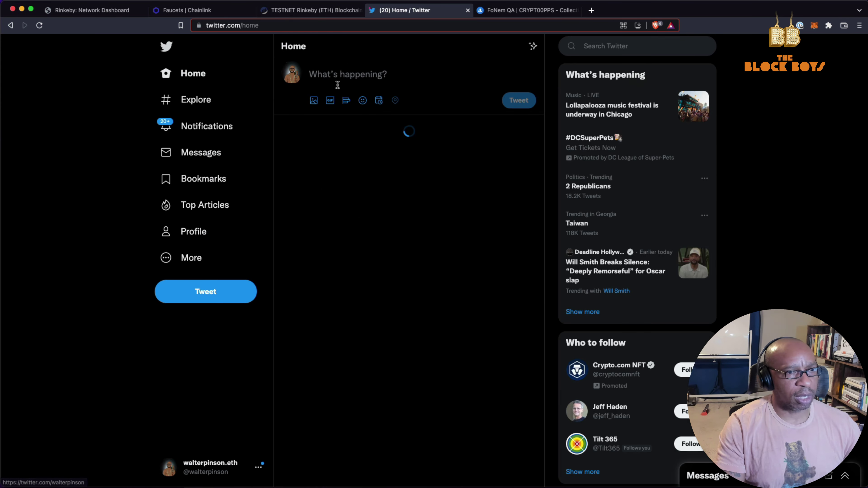
{"action": "left_click", "coordinate": [330, 74]}
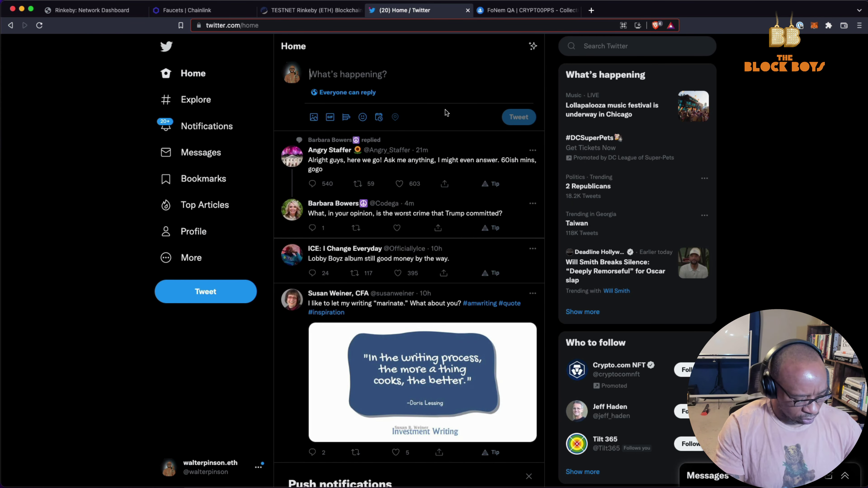
{"action": "key", "text": "super+v"}
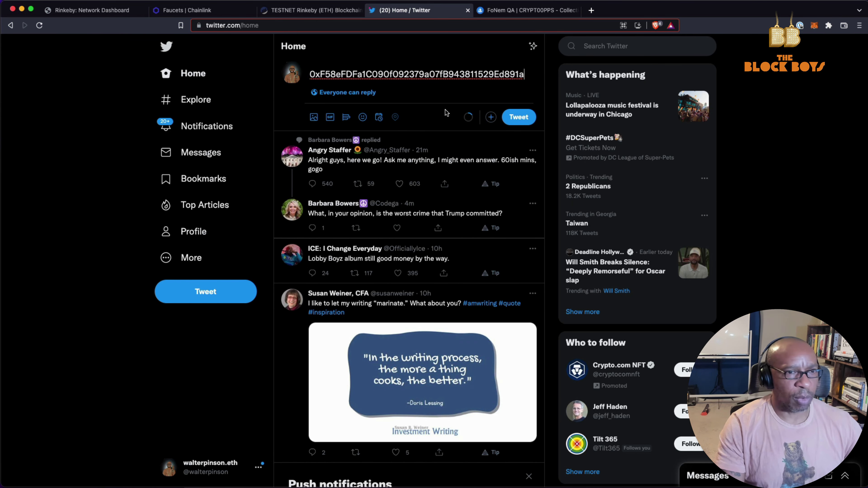
{"action": "left_click", "coordinate": [518, 116]}
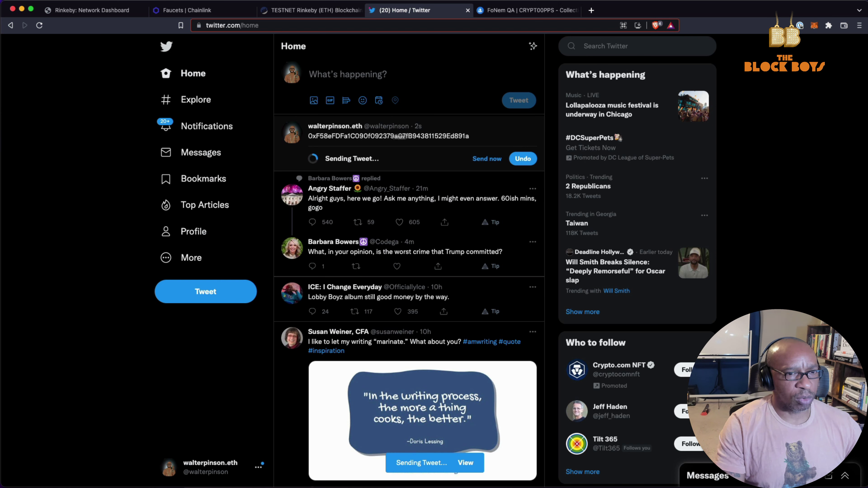
{"action": "left_click", "coordinate": [478, 159]}
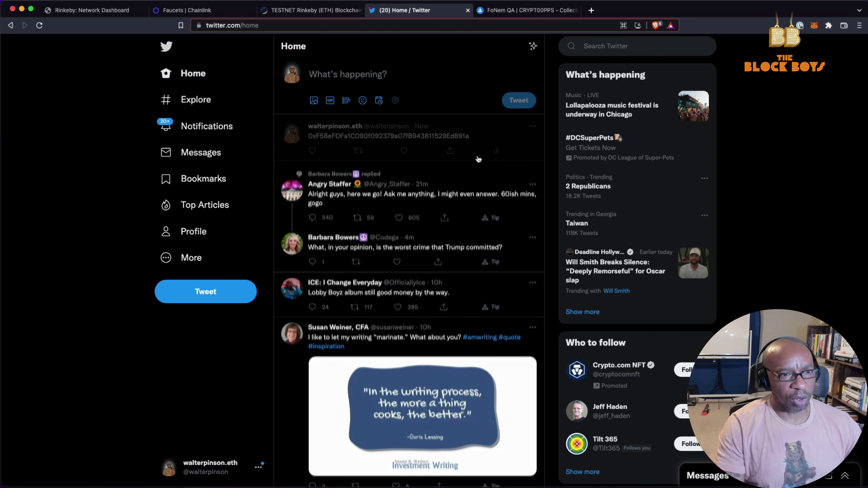
{"action": "left_click", "coordinate": [402, 138]}
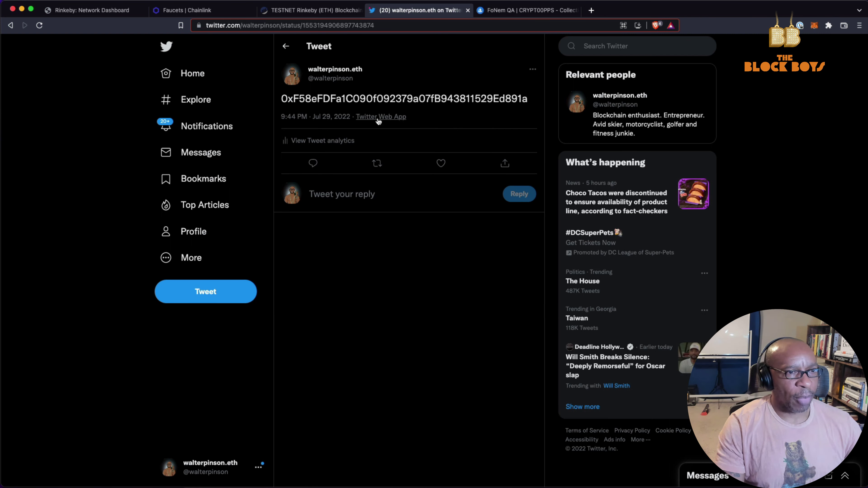
{"action": "left_click", "coordinate": [382, 24]}
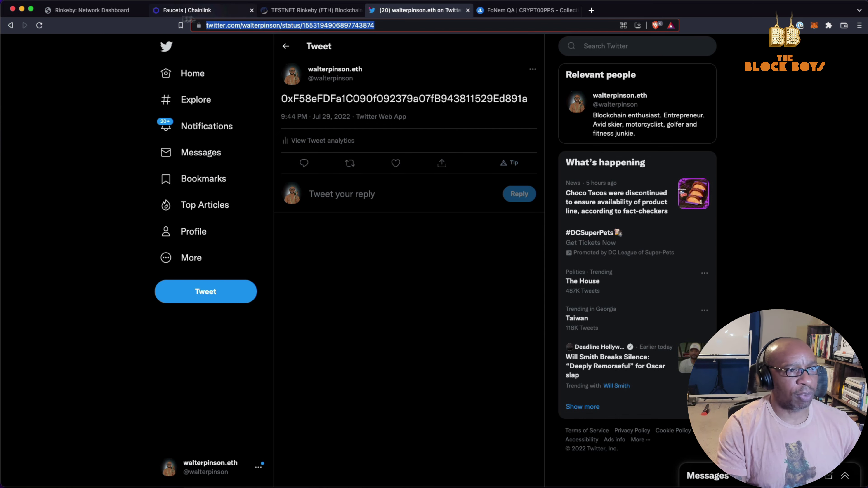
Step: Paste the tweet URL into the Rinkeby faucet field and choose 18.75 Ethers / 3 days
{"action": "left_click", "coordinate": [113, 9]}
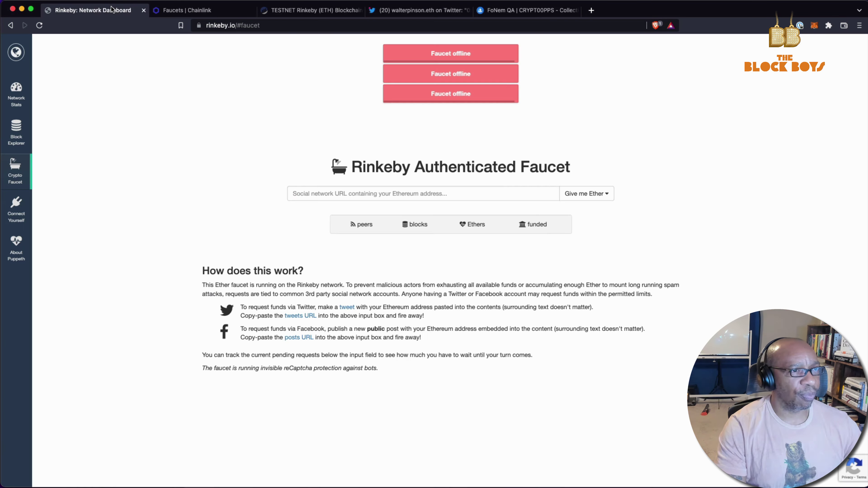
{"action": "left_click", "coordinate": [415, 197]}
{"action": "key", "text": "super+v"}
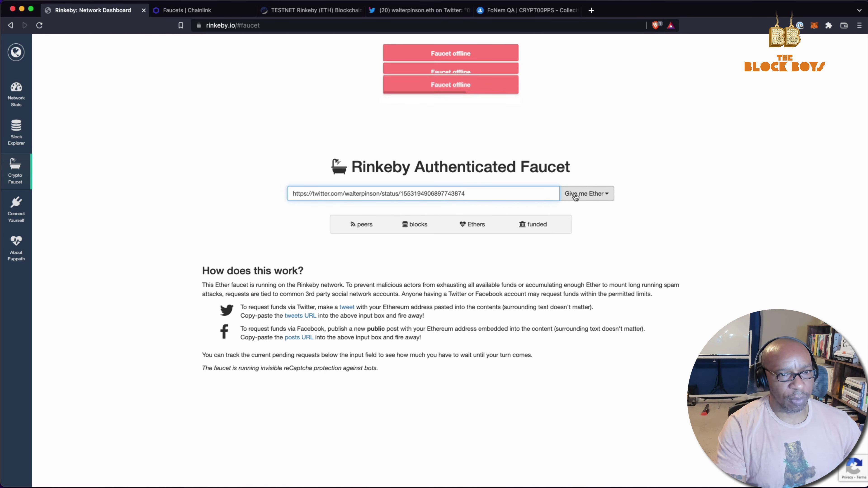
{"action": "left_click", "coordinate": [606, 194]}
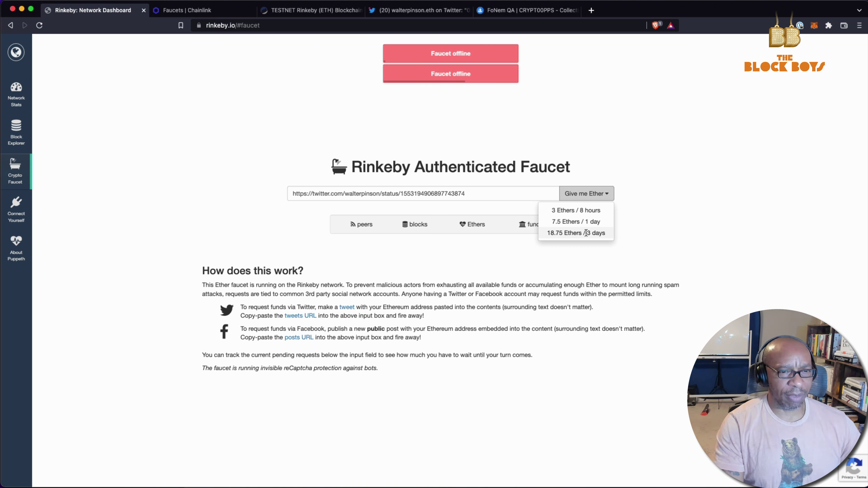
{"action": "left_click", "coordinate": [574, 232]}
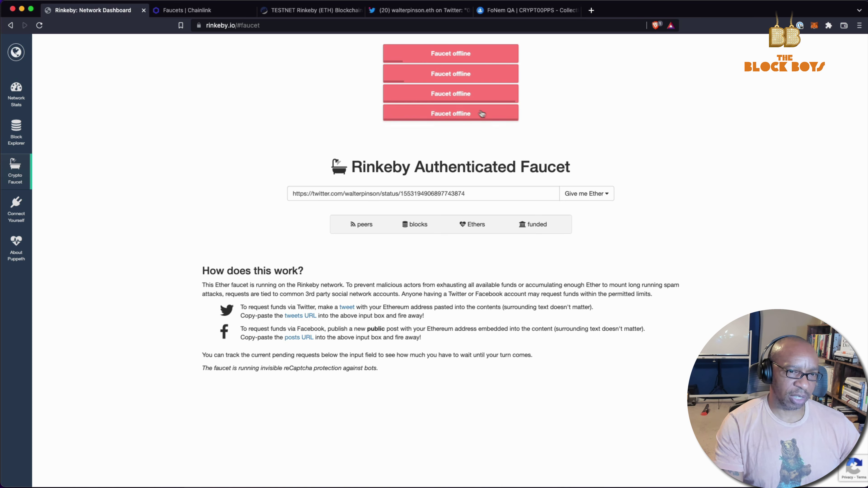
Step: Open MetaMask to confirm the Dev 4 balance is still 2.4637 ETH
{"action": "left_click", "coordinate": [814, 26]}
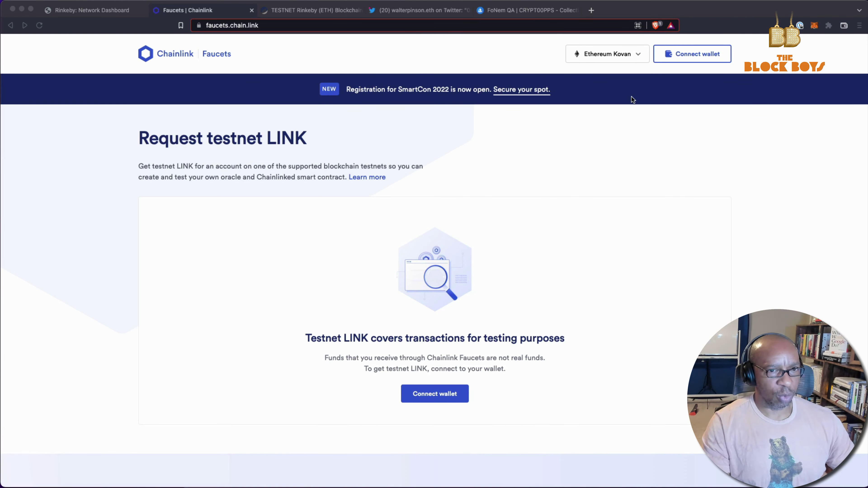
Step: Switch the Chainlink faucet's network to Ethereum Rinkeby
{"action": "left_click", "coordinate": [638, 56]}
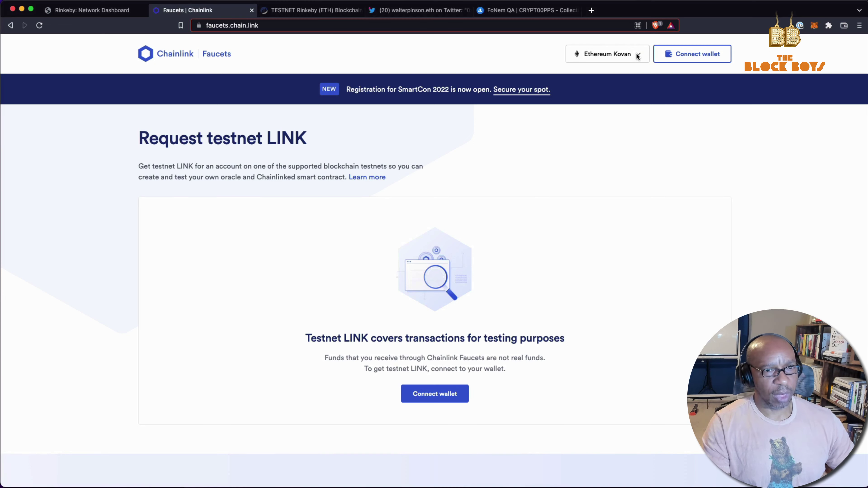
{"action": "left_click", "coordinate": [638, 56]}
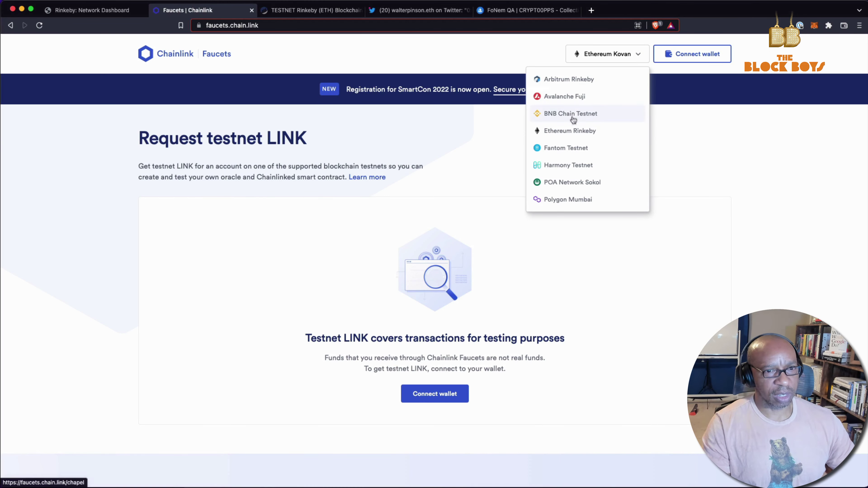
{"action": "left_click", "coordinate": [565, 136]}
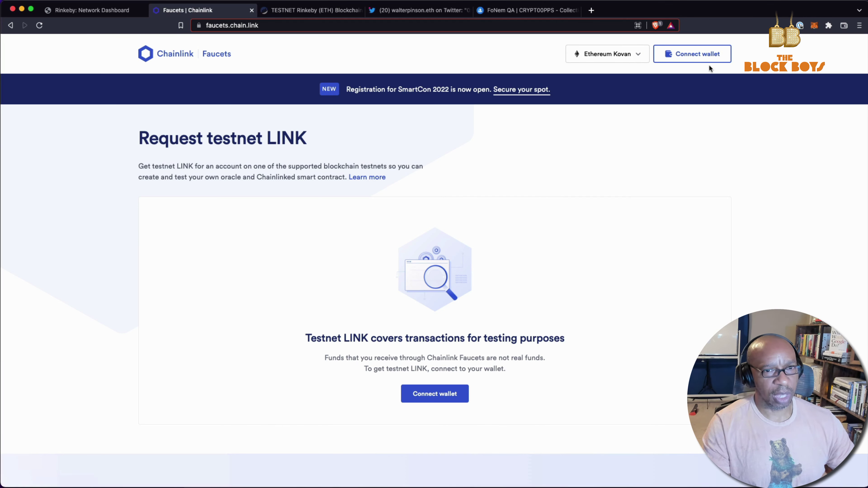
Step: Connect the MetaMask Dev 4 account to the faucet
{"action": "left_click", "coordinate": [689, 55]}
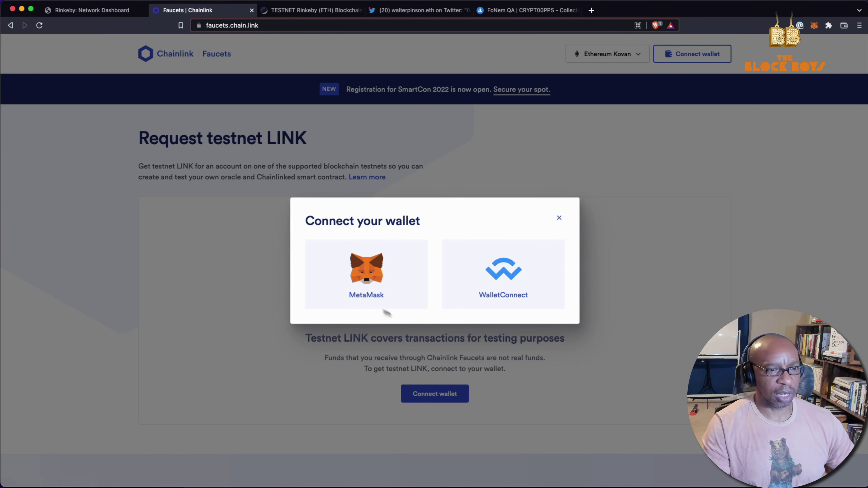
{"action": "left_click", "coordinate": [369, 278]}
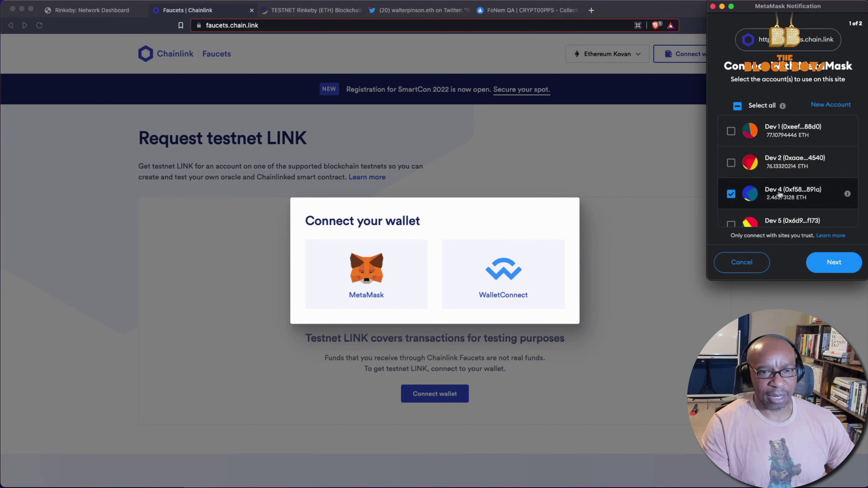
{"action": "scroll", "coordinate": [769, 195], "scroll_direction": "down", "scroll_amount": 2}
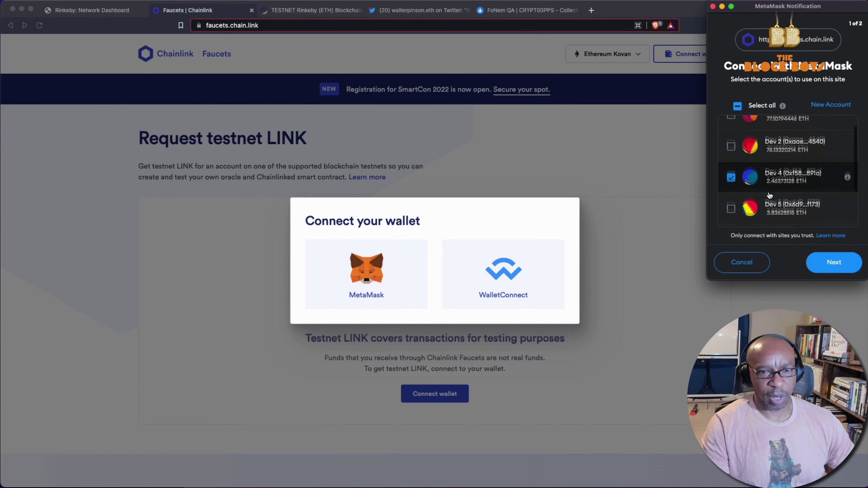
{"action": "left_click", "coordinate": [829, 264]}
{"action": "left_click", "coordinate": [831, 264]}
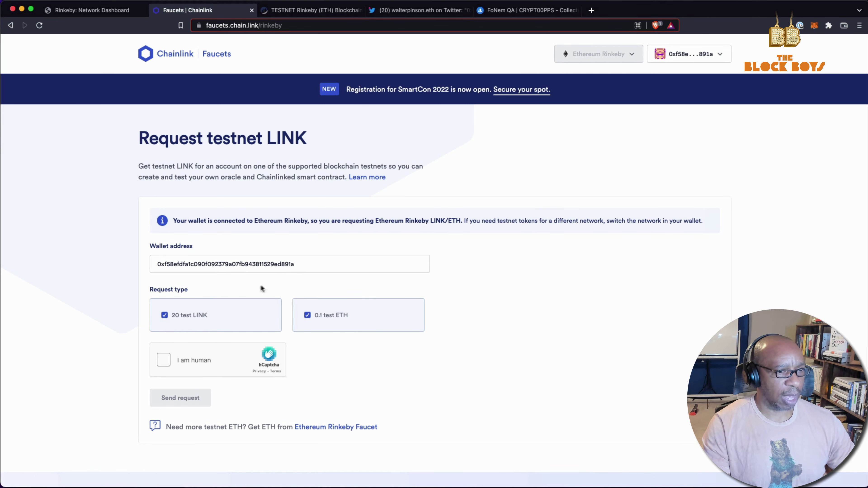
{"action": "scroll", "coordinate": [253, 292], "scroll_direction": "down", "scroll_amount": 1}
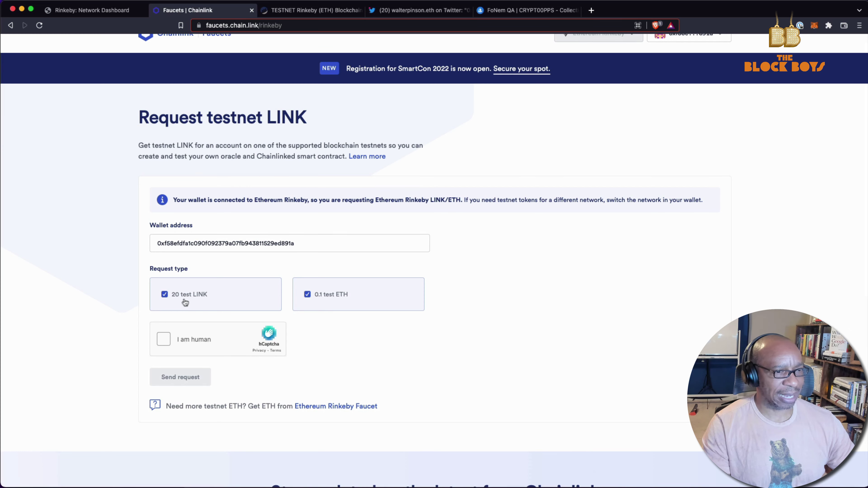
{"action": "scroll", "coordinate": [202, 301], "scroll_direction": "up", "scroll_amount": 1}
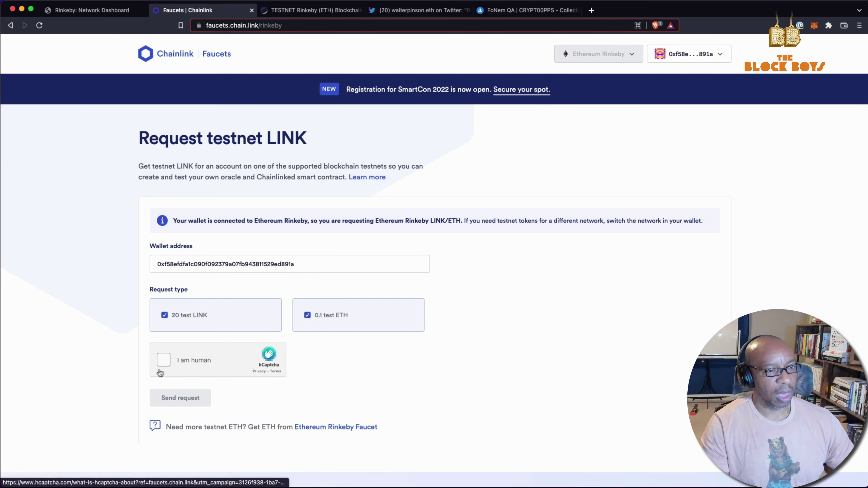
Step: Select the five living-room images in the first hCaptcha round and move to the next
{"action": "scroll", "coordinate": [257, 407], "scroll_direction": "down", "scroll_amount": 1}
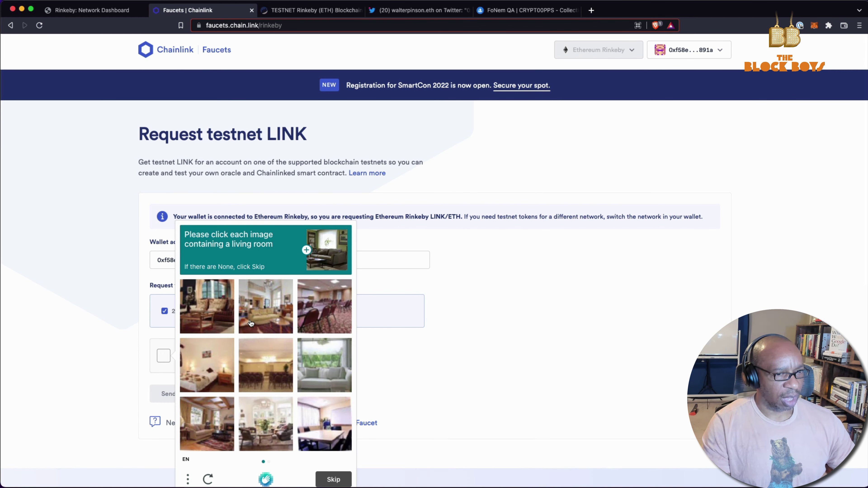
{"action": "left_click", "coordinate": [200, 313]}
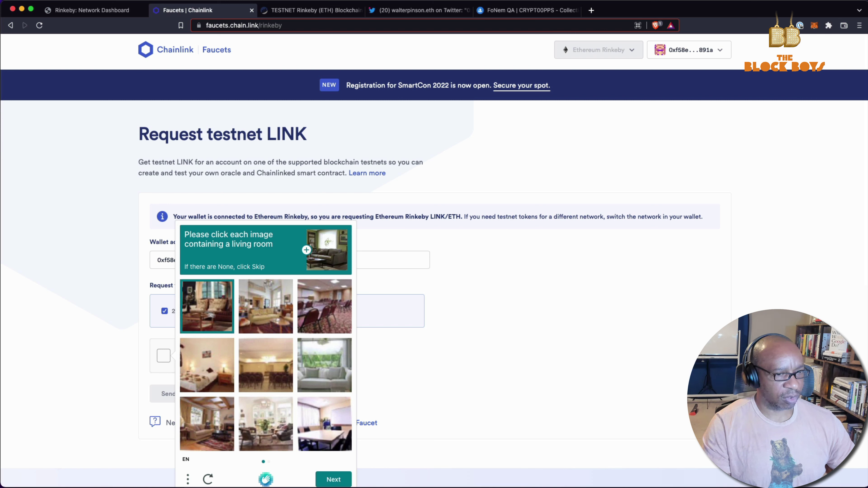
{"action": "left_click", "coordinate": [265, 315]}
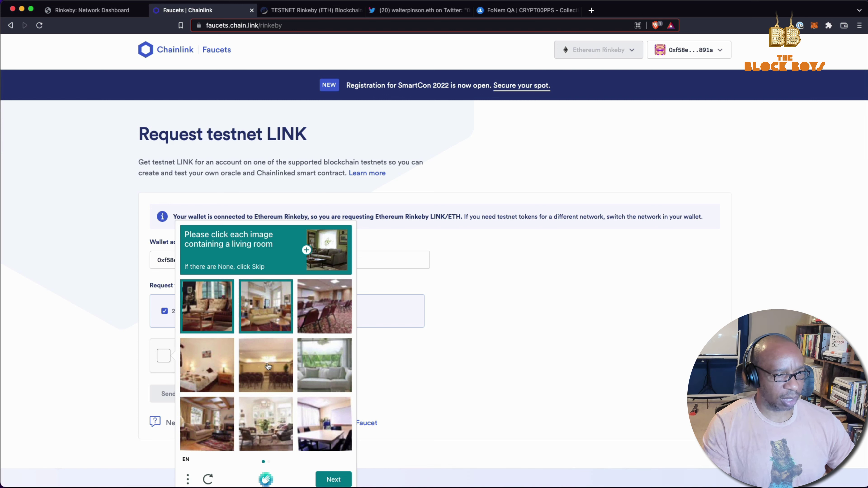
{"action": "left_click", "coordinate": [324, 374]}
{"action": "left_click", "coordinate": [213, 429]}
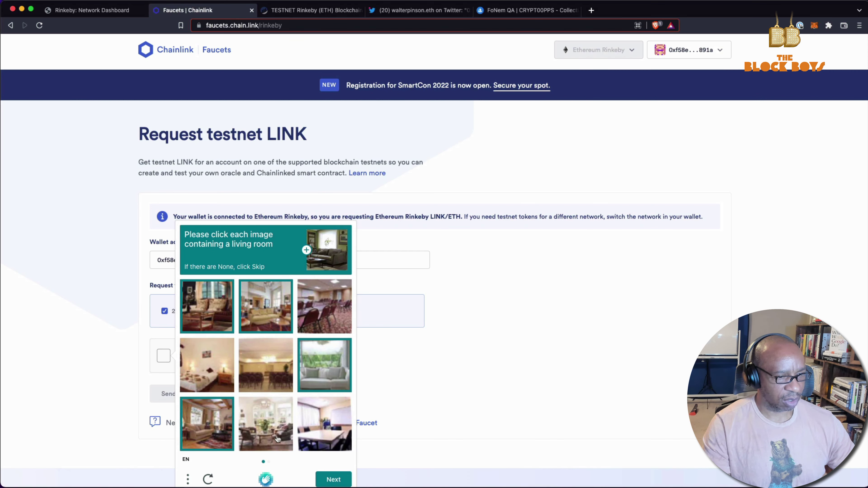
{"action": "left_click", "coordinate": [265, 433]}
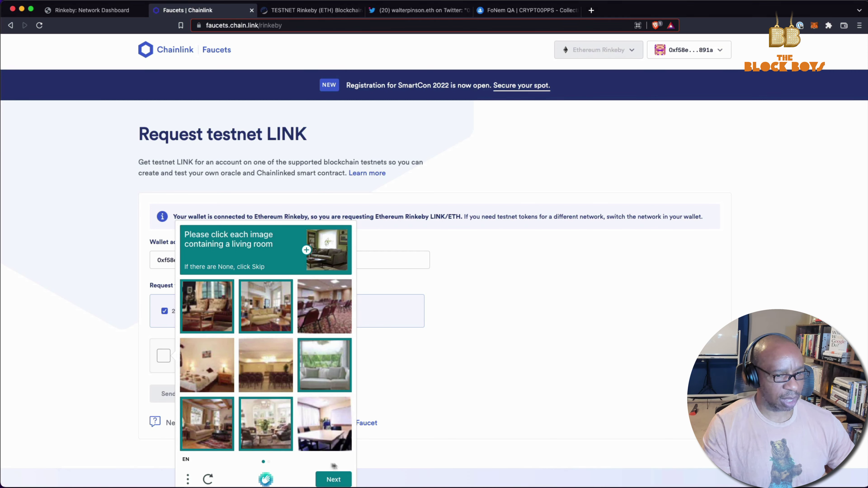
{"action": "left_click", "coordinate": [334, 479]}
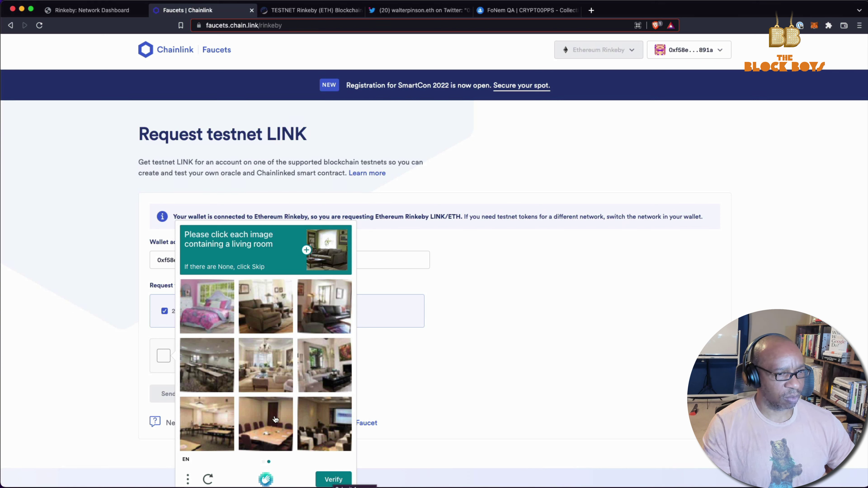
Step: Select the four living-room images in the second hCaptcha round and submit for verification
{"action": "left_click", "coordinate": [259, 315]}
{"action": "left_click", "coordinate": [321, 316]}
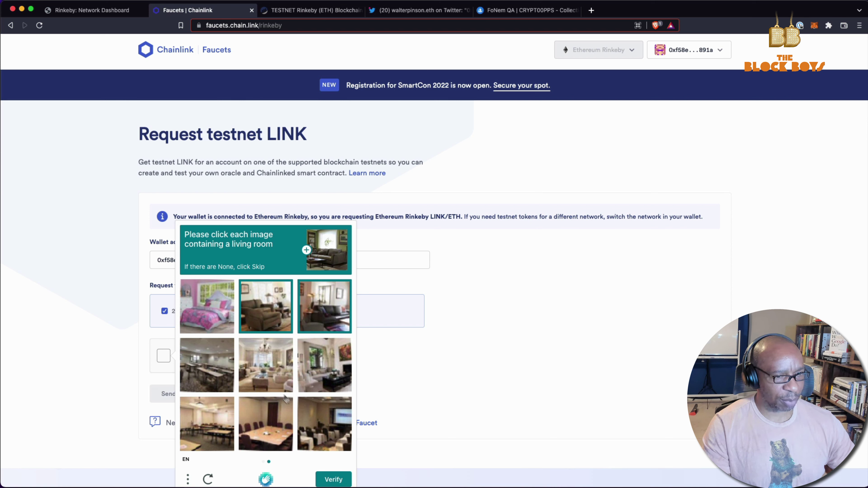
{"action": "left_click", "coordinate": [326, 381]}
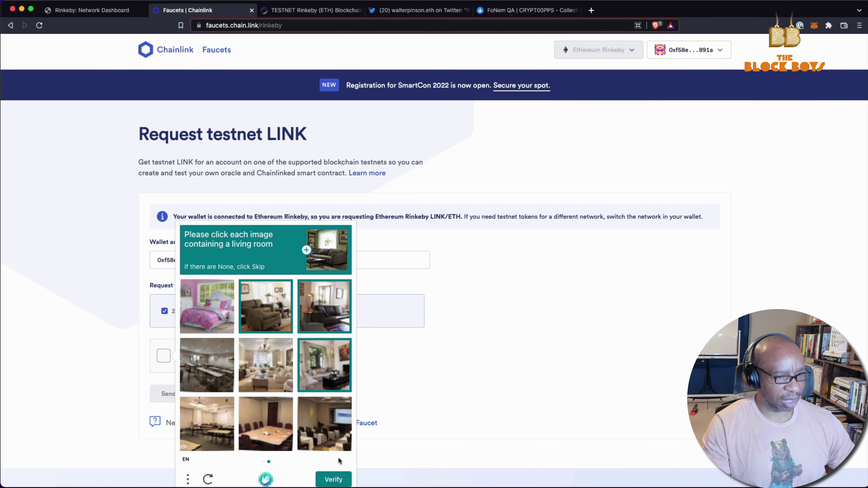
{"action": "left_click", "coordinate": [272, 379]}
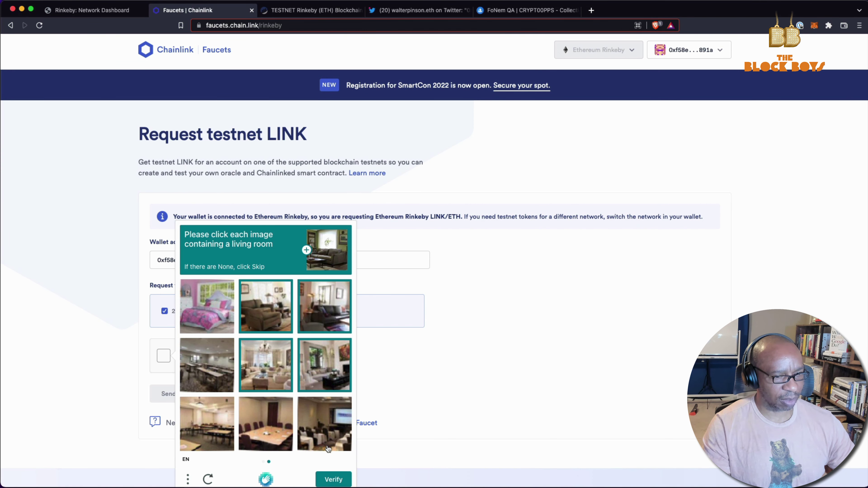
{"action": "left_click", "coordinate": [332, 481]}
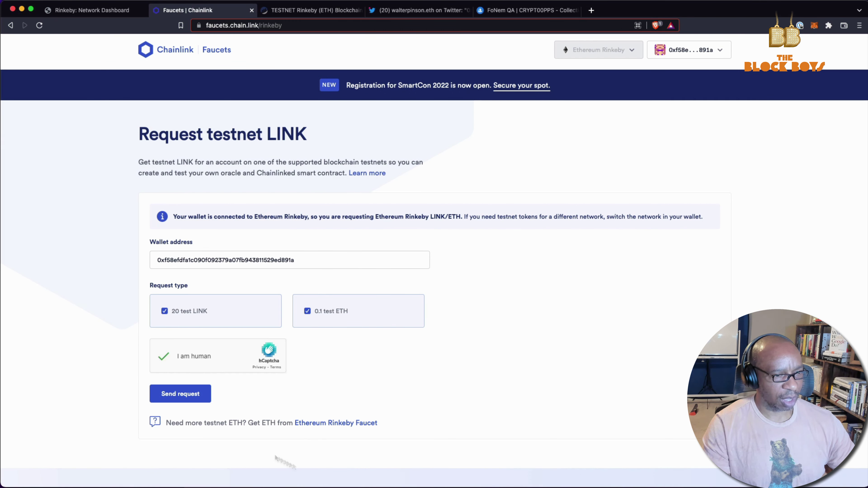
Step: Send the request for 20 test LINK and 0.1 test ETH, then check the MetaMask balance
{"action": "left_click", "coordinate": [183, 394]}
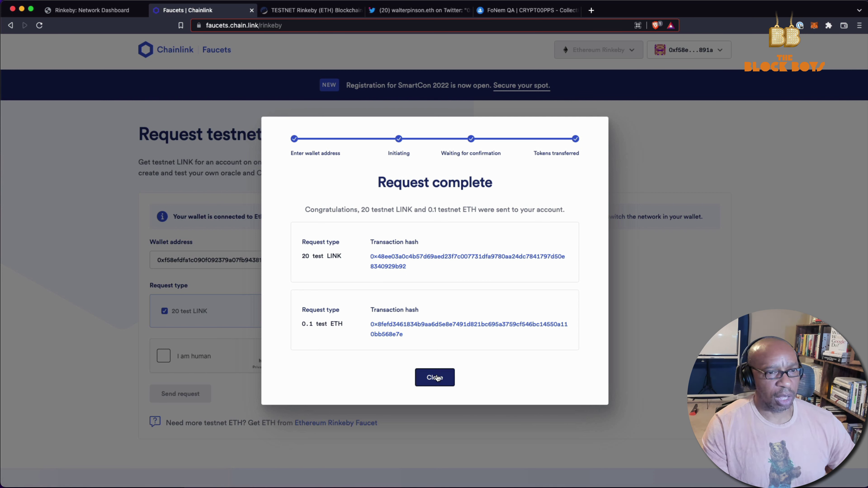
{"action": "left_click", "coordinate": [815, 26]}
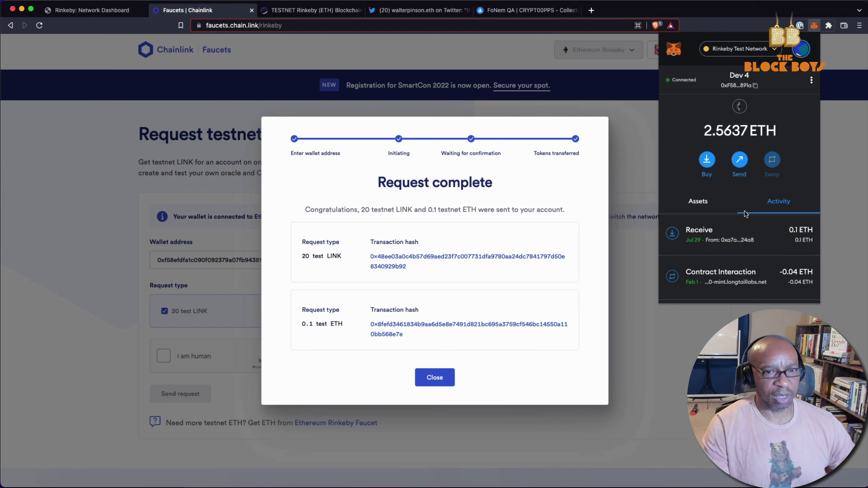
{"action": "key", "text": "Escape"}
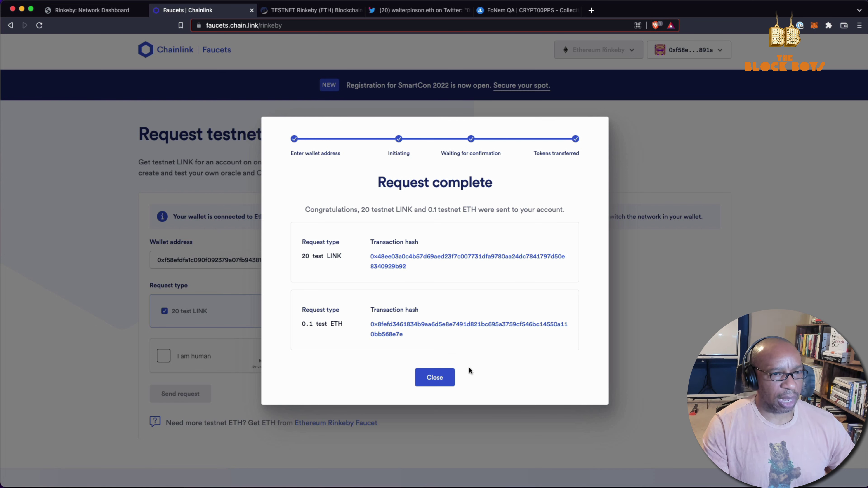
Step: Close the Request complete dialog to return to the Rinkeby request form
{"action": "left_click", "coordinate": [424, 384]}
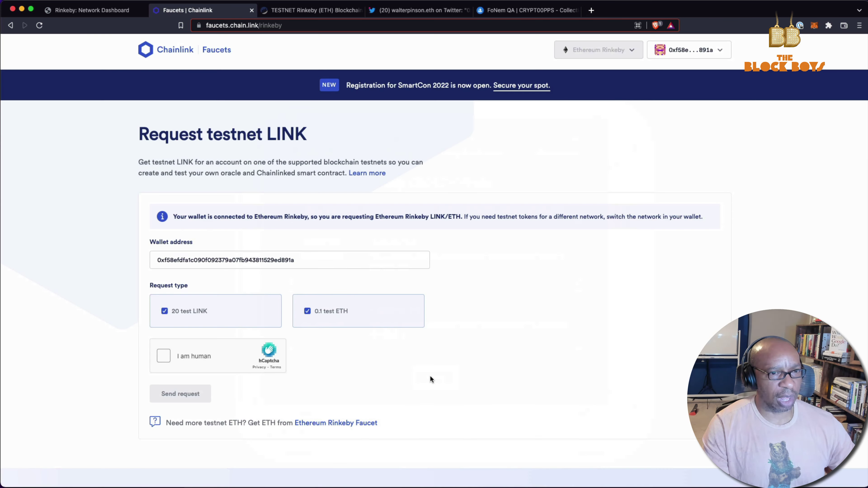